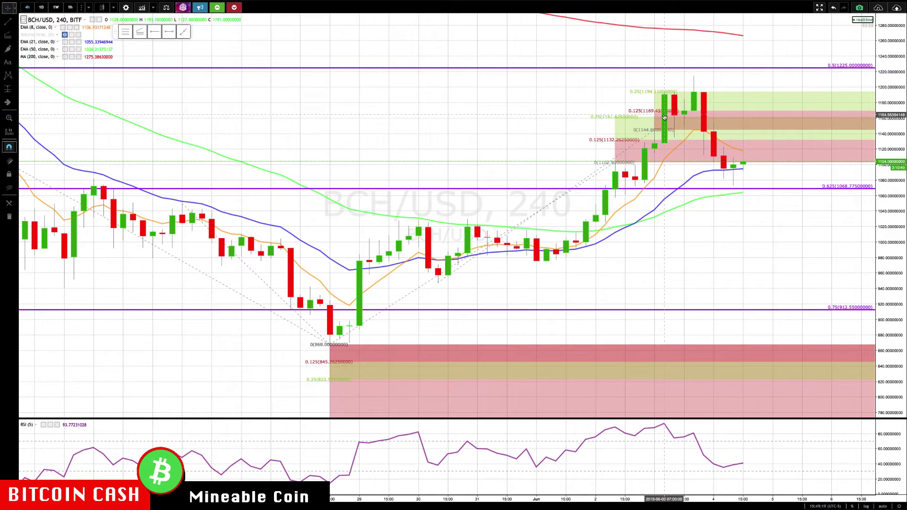
Change the BCH/USD chart interval from 240 to 60 minutes (1h).
{"action": "left_click", "coordinate": [70, 8]}
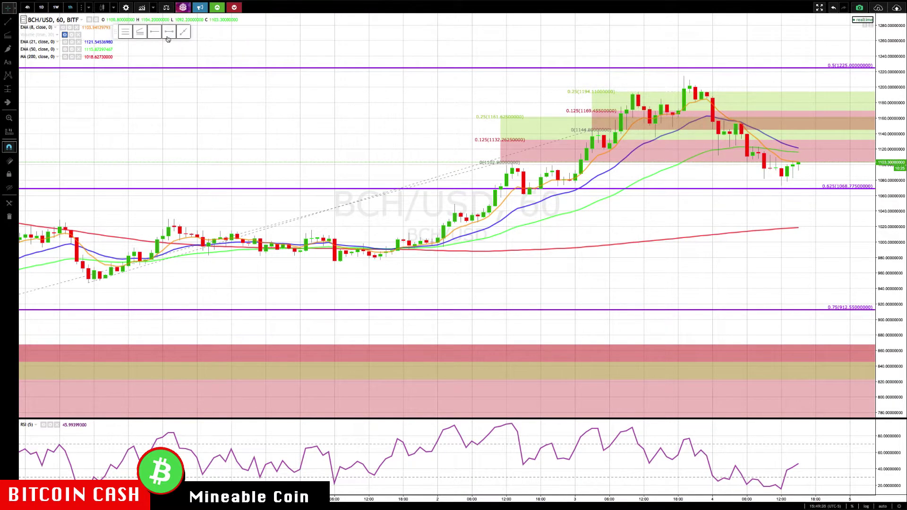
Draw a new trend-based Fib extension anchored near the 1194 high.
{"action": "left_click", "coordinate": [141, 32]}
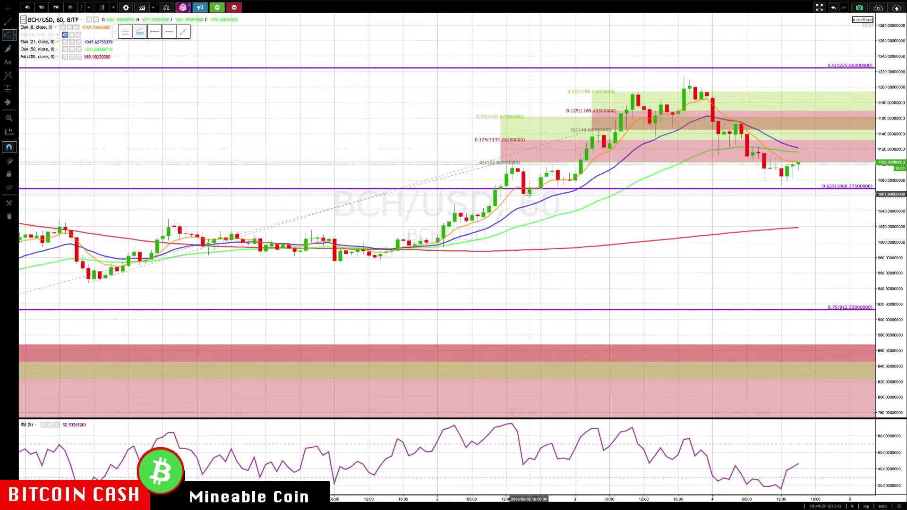
{"action": "left_click", "coordinate": [638, 92]}
{"action": "left_click", "coordinate": [698, 84]}
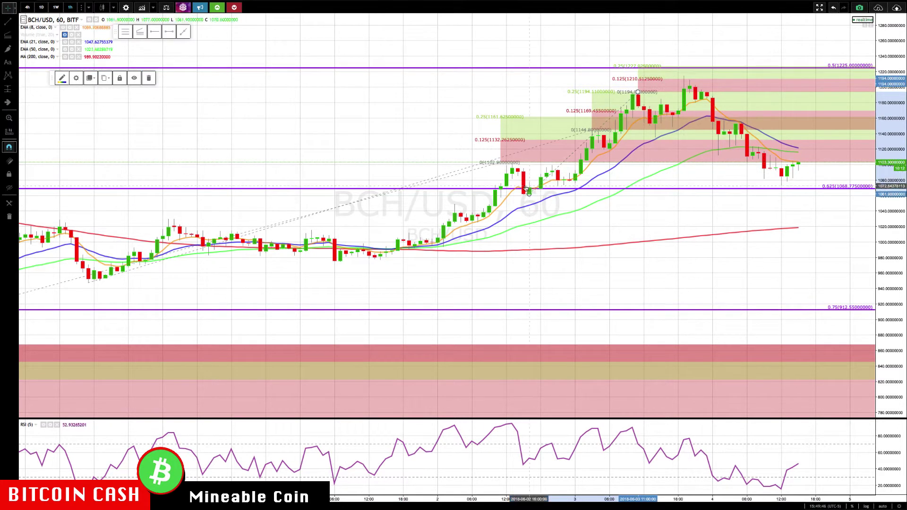
Remove the two older extension drawings and drag the remaining anchor up to the 1214.8 high.
{"action": "right_click", "coordinate": [638, 91]}
{"action": "left_click", "coordinate": [647, 171]}
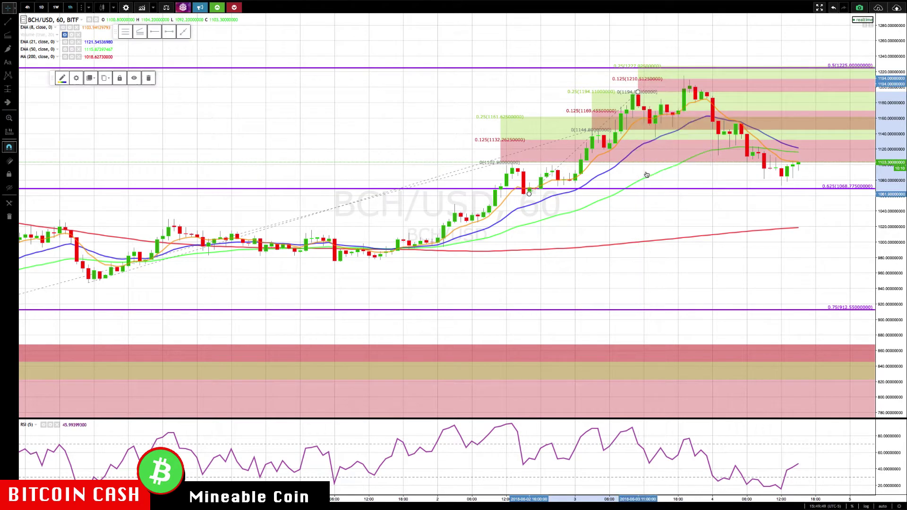
{"action": "right_click", "coordinate": [592, 130]}
{"action": "left_click", "coordinate": [606, 210]}
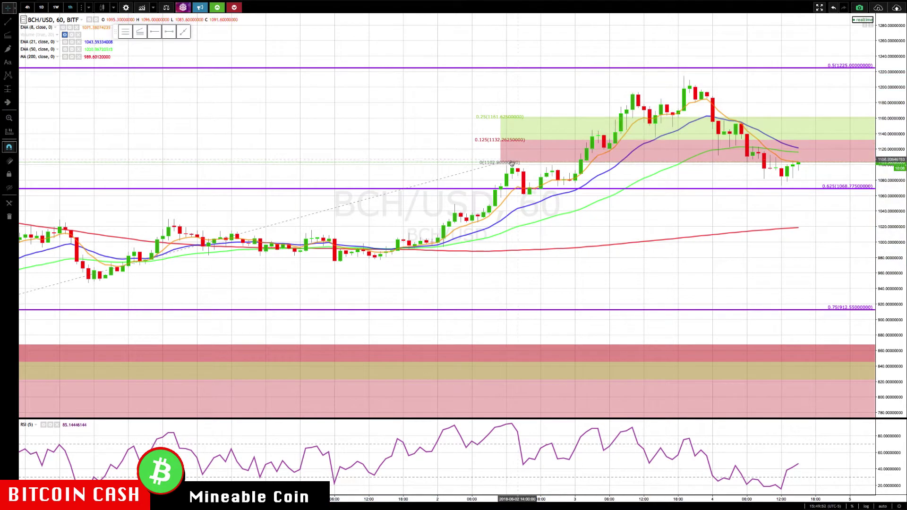
{"action": "left_click_drag", "start_coordinate": [672, 117], "coordinate": [683, 75]}
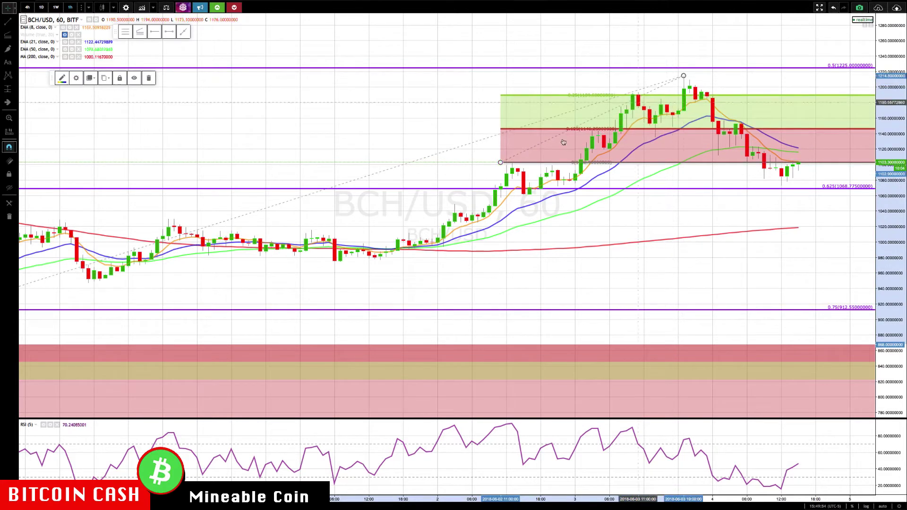
{"action": "left_click_drag", "start_coordinate": [504, 161], "coordinate": [686, 79]}
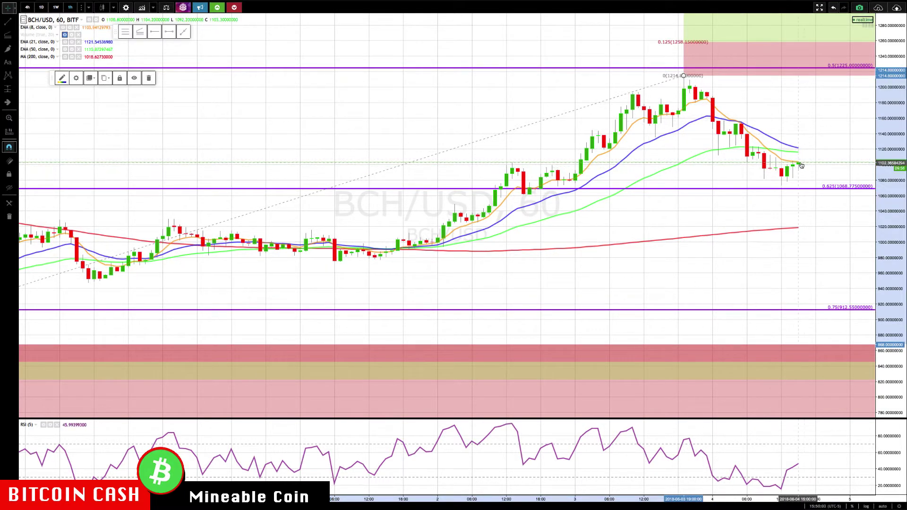
Return BCH/USD to the 4-hour (240) interval and zoom the view.
{"action": "type", "text": "4H"}
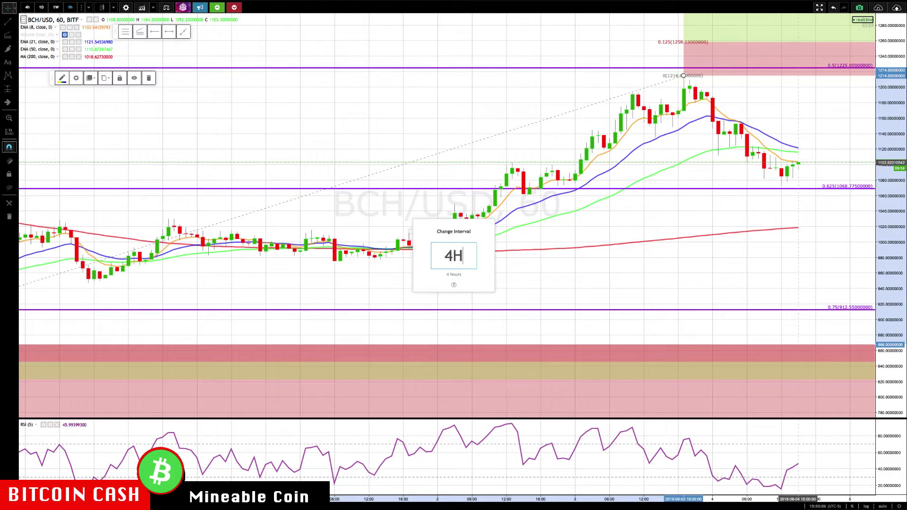
{"action": "key", "text": "Return"}
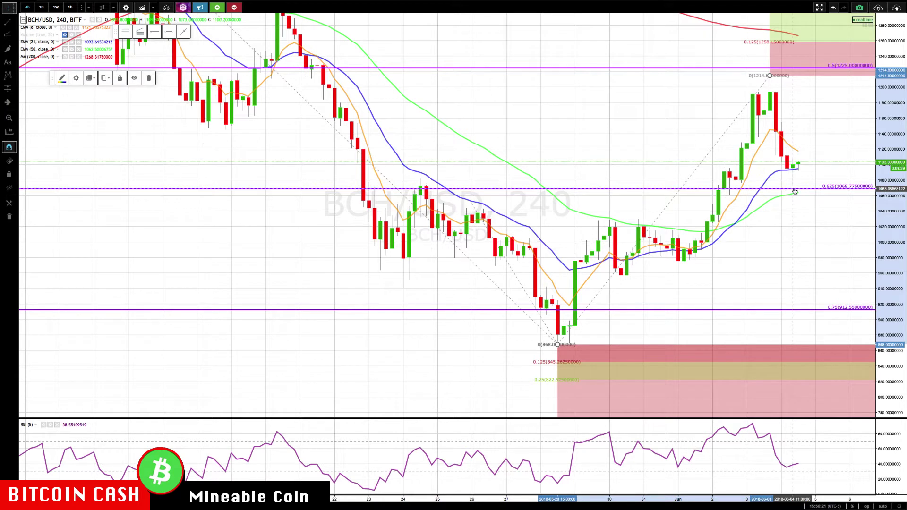
{"action": "scroll", "coordinate": [798, 129], "scroll_direction": "up", "scroll_amount": 4}
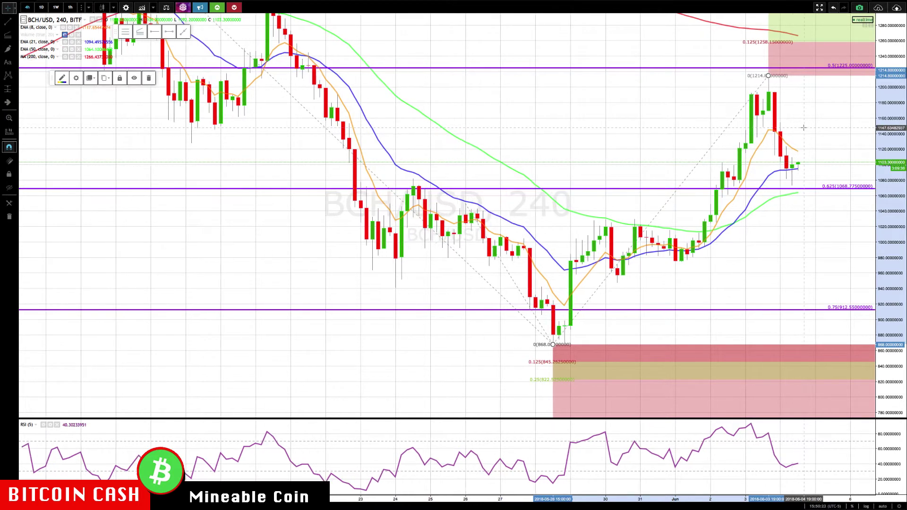
{"action": "scroll", "coordinate": [798, 129], "scroll_direction": "up", "scroll_amount": 1}
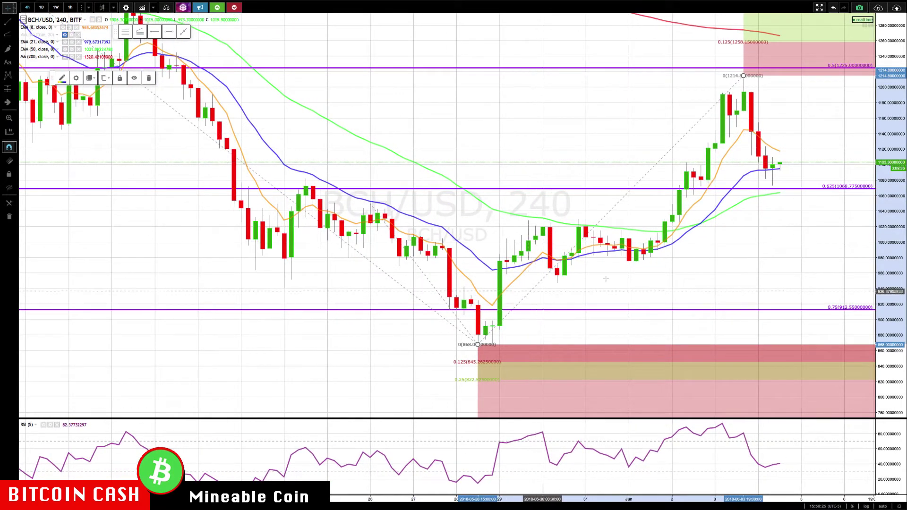
{"action": "scroll", "coordinate": [547, 180], "scroll_direction": "up", "scroll_amount": 1}
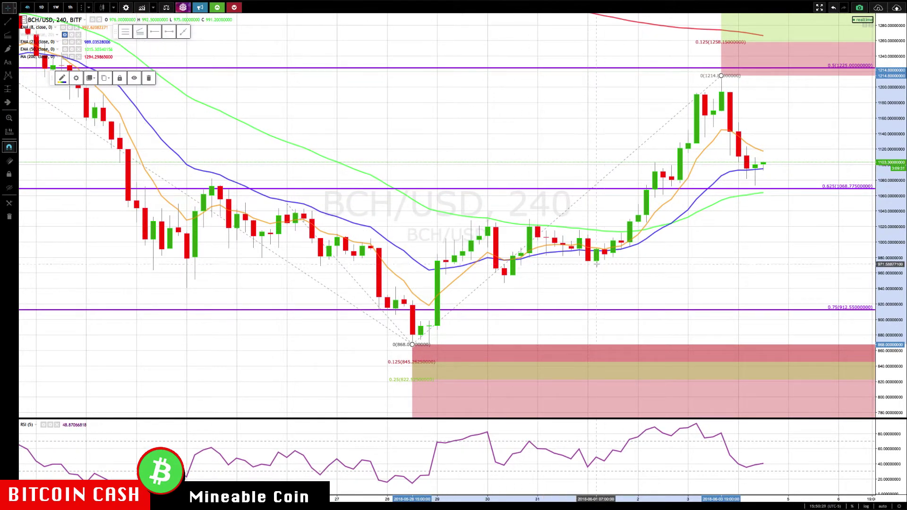
Draw a Fib extension from a swing low to the 1214.8 high, plus another anchored at 1073.
{"action": "left_click", "coordinate": [206, 56]}
{"action": "left_click", "coordinate": [140, 31]}
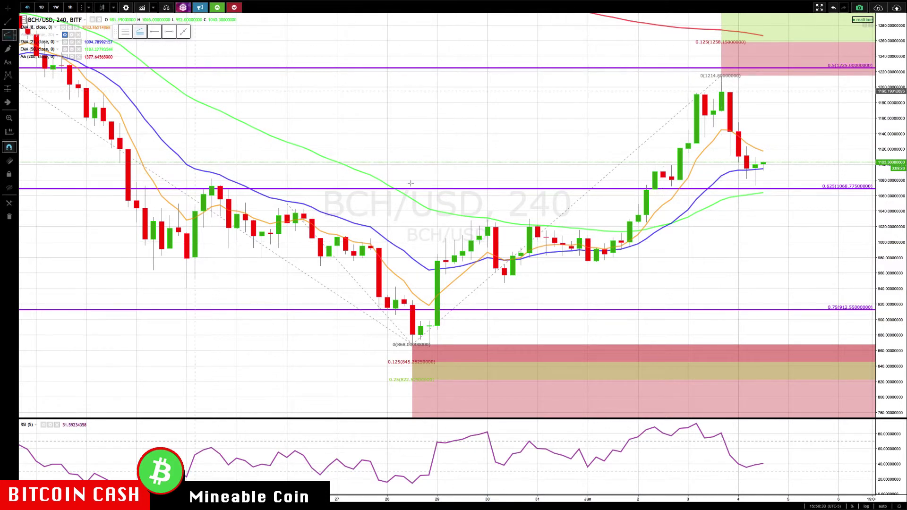
{"action": "left_click", "coordinate": [596, 262]}
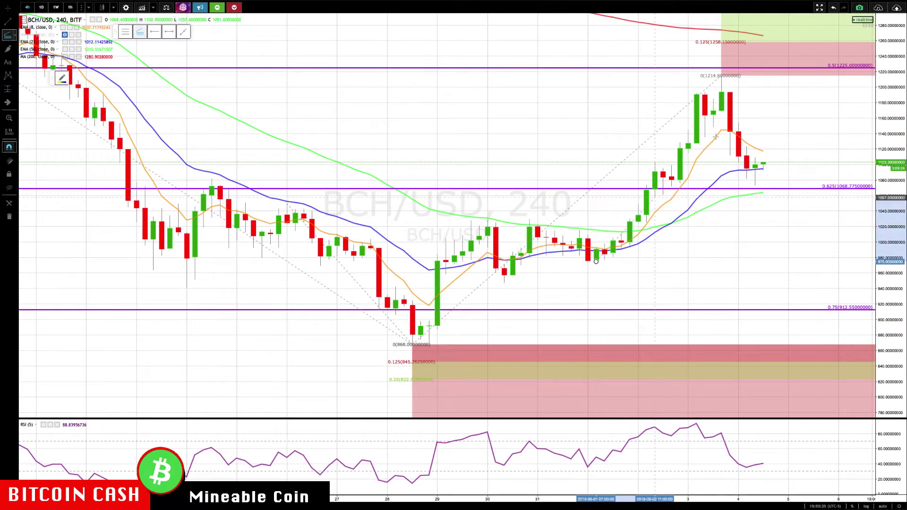
{"action": "left_click", "coordinate": [721, 75]}
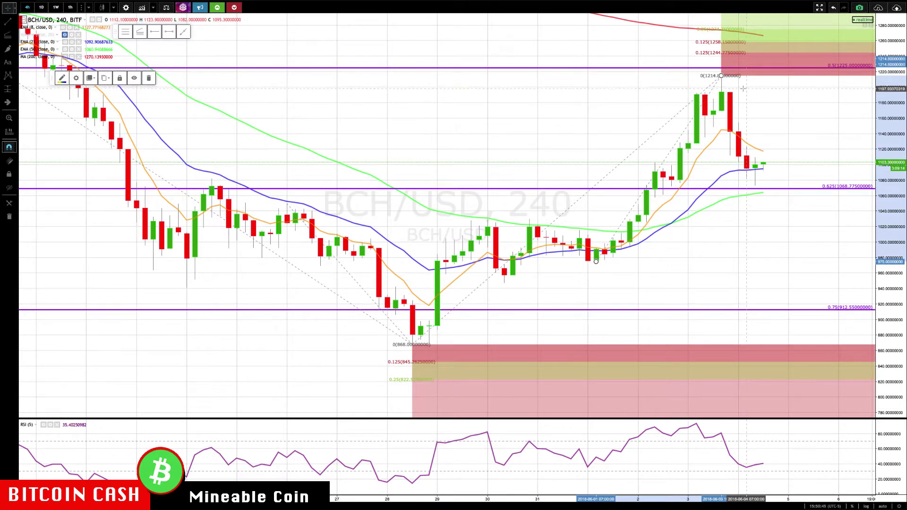
{"action": "scroll", "coordinate": [743, 88], "scroll_direction": "down", "scroll_amount": 3}
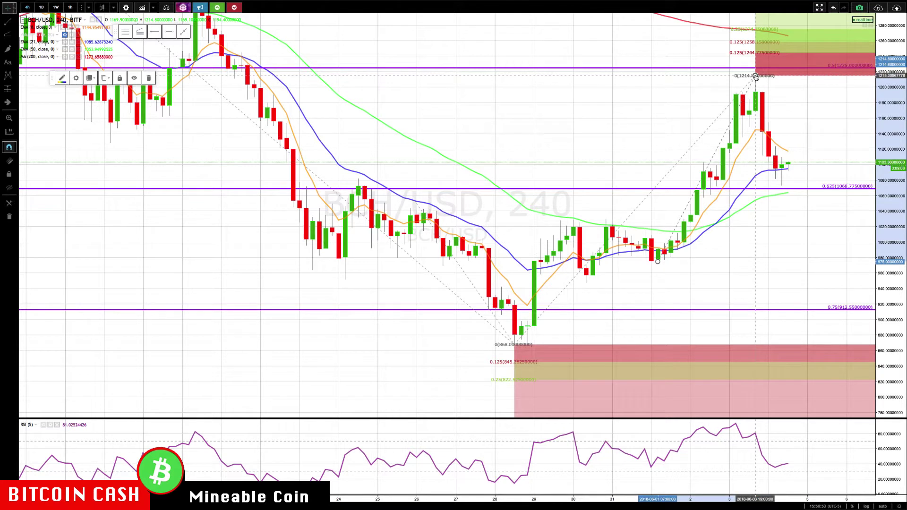
{"action": "key", "text": "alt+h"}
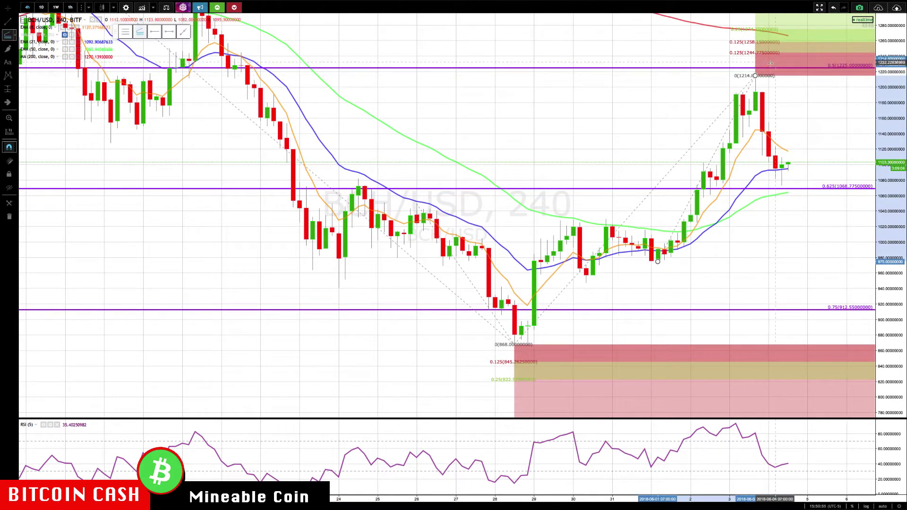
{"action": "left_click", "coordinate": [781, 185]}
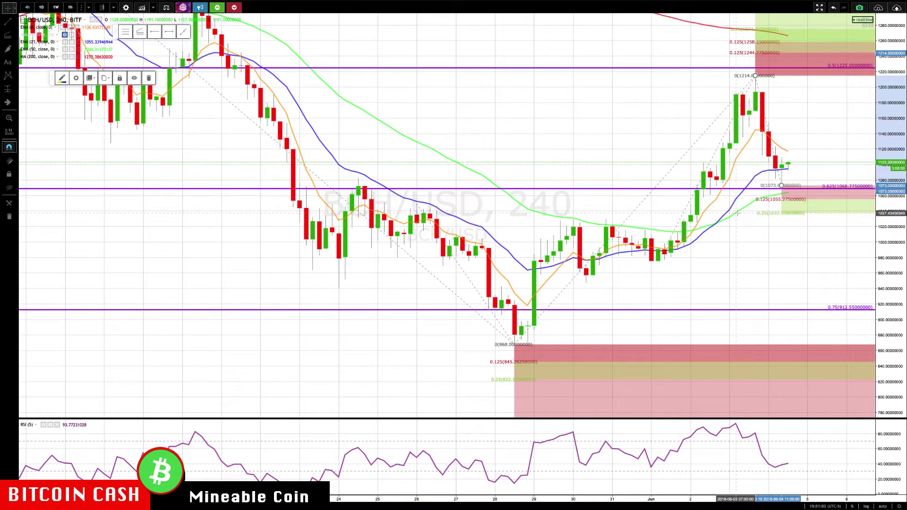
Draw a Fib retracement from the 868 low up to the 1214.8 high.
{"action": "left_click", "coordinate": [729, 247]}
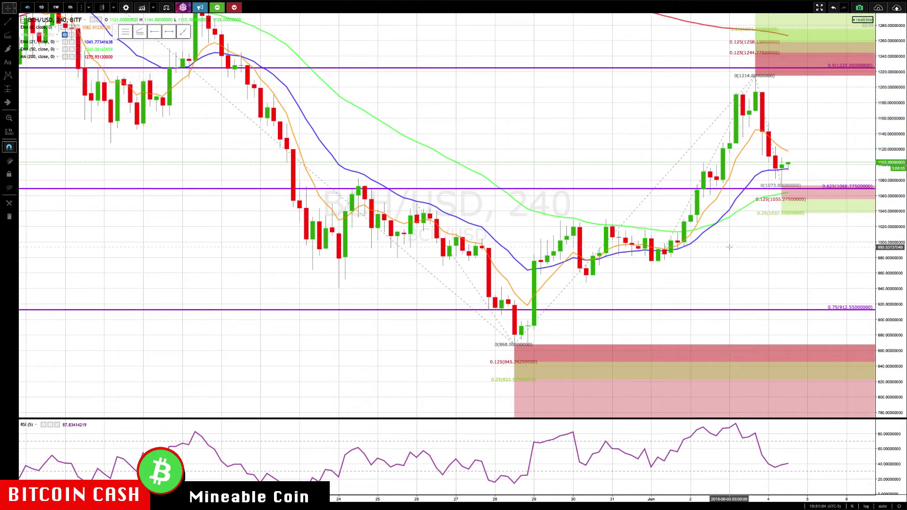
{"action": "left_click", "coordinate": [126, 36]}
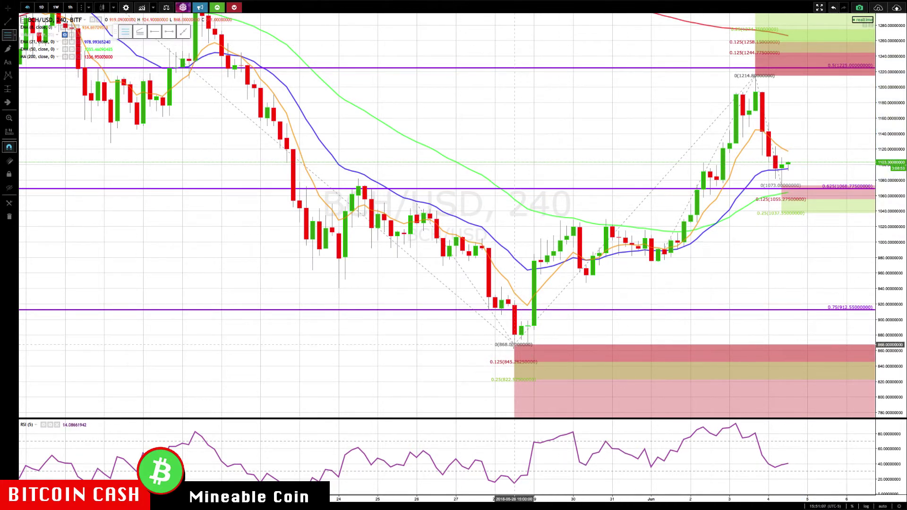
{"action": "mouse_move", "coordinate": [514, 344]}
{"action": "left_mouse_down"}
{"action": "mouse_move", "coordinate": [777, 167]}
{"action": "mouse_move", "coordinate": [770, 99]}
{"action": "mouse_move", "coordinate": [755, 76]}
{"action": "left_mouse_up"}
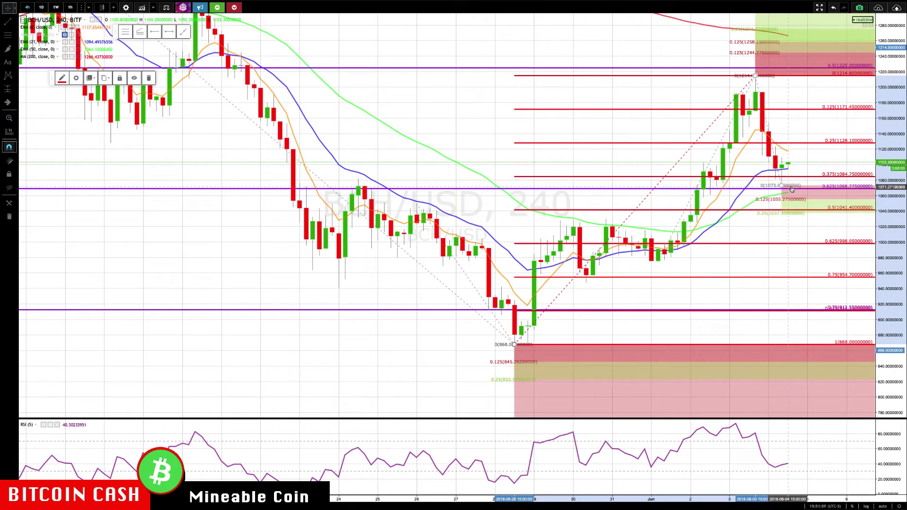
Enter 1D to change the chart interval and zoom the view.
{"action": "type", "text": "1D"}
{"action": "key", "text": "Return"}
{"action": "scroll", "coordinate": [721, 213], "scroll_direction": "up", "scroll_amount": 5}
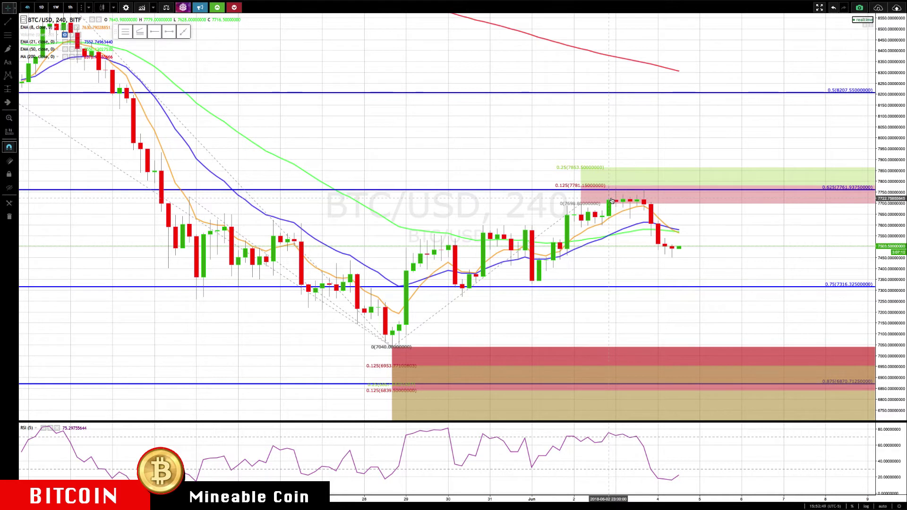
Move the extension anchor to the 7779 high and draw a retracement from 7040 to 7779.
{"action": "left_click", "coordinate": [580, 203]}
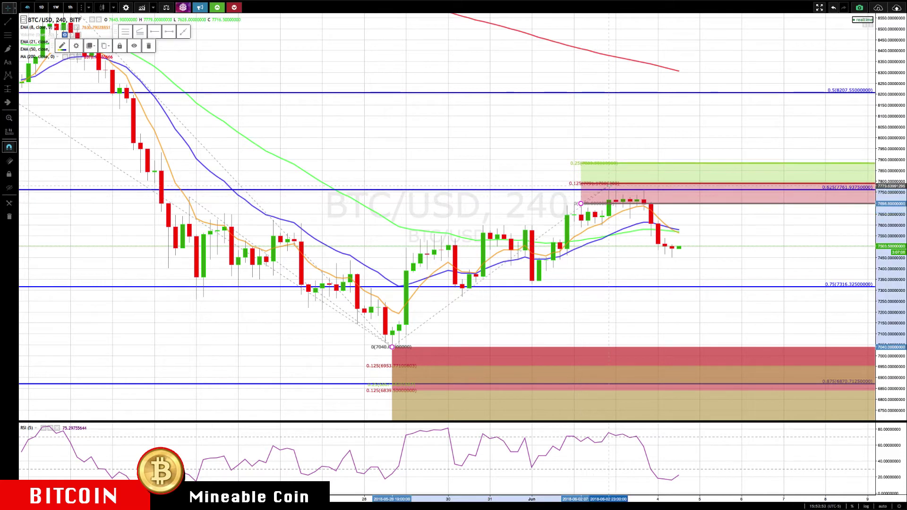
{"action": "left_click_drag", "start_coordinate": [580, 203], "coordinate": [610, 187]}
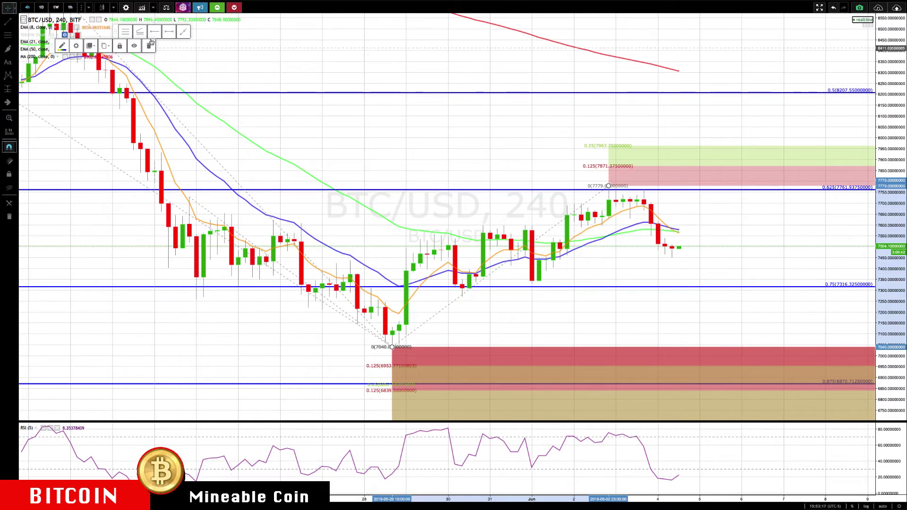
{"action": "left_click", "coordinate": [126, 32]}
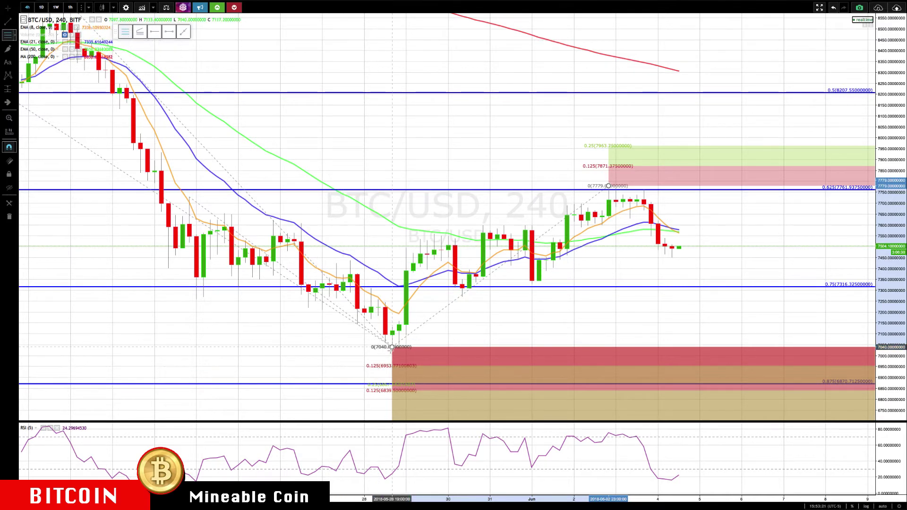
{"action": "left_click_drag", "start_coordinate": [392, 347], "coordinate": [608, 185]}
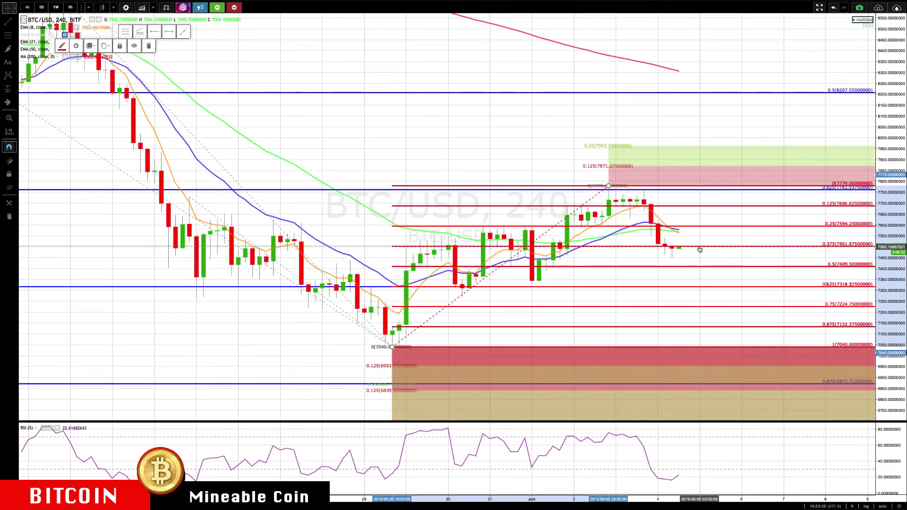
Draw a trend-based Fib extension from the 7779 high to the 7451 low and auto-scale prices.
{"action": "left_click", "coordinate": [175, 51]}
{"action": "left_click", "coordinate": [140, 32]}
{"action": "left_click", "coordinate": [609, 186]}
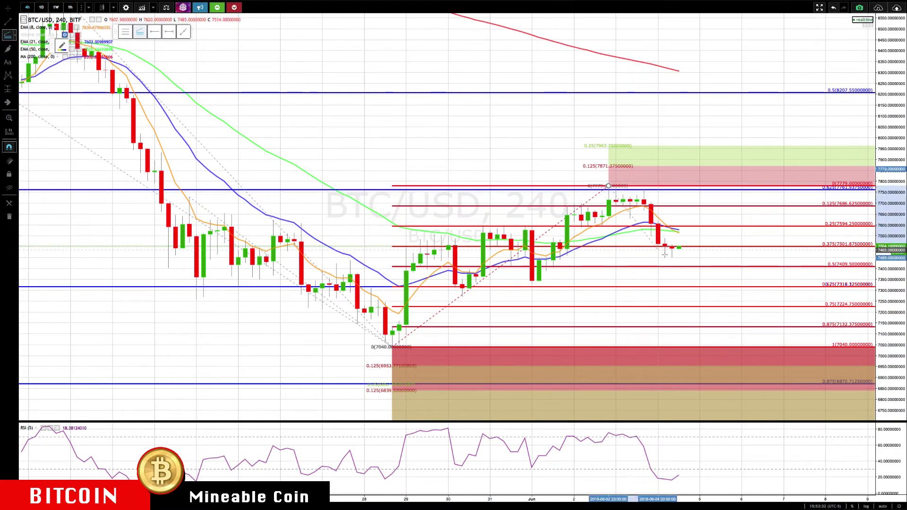
{"action": "left_click", "coordinate": [672, 258]}
{"action": "left_click", "coordinate": [671, 258]}
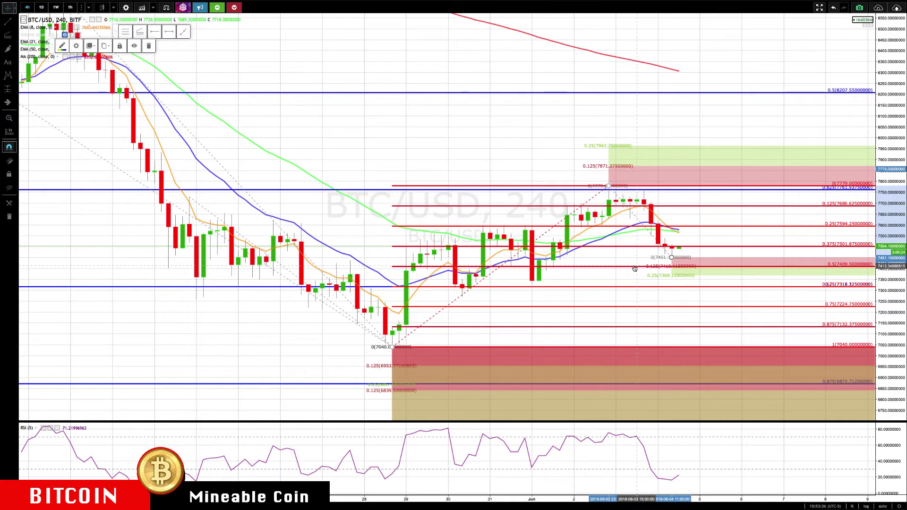
{"action": "scroll", "coordinate": [634, 268], "scroll_direction": "up", "scroll_amount": 3}
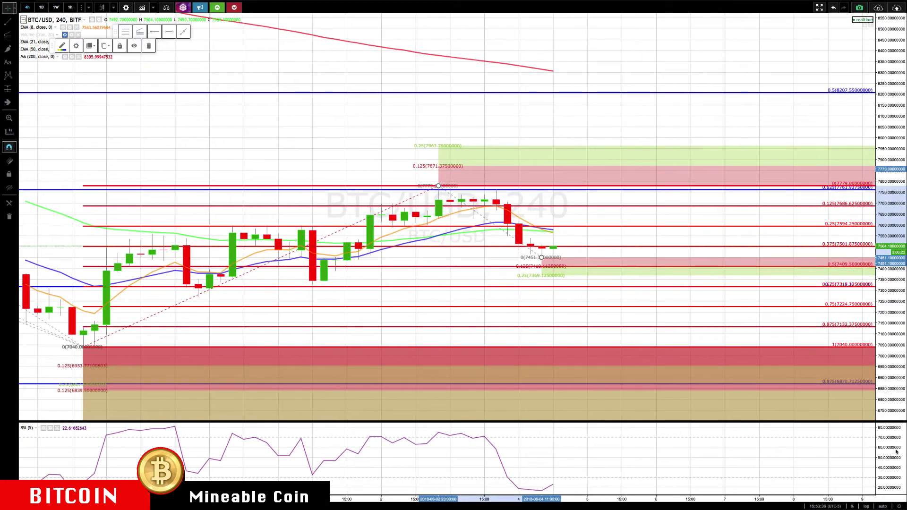
{"action": "left_click", "coordinate": [880, 506]}
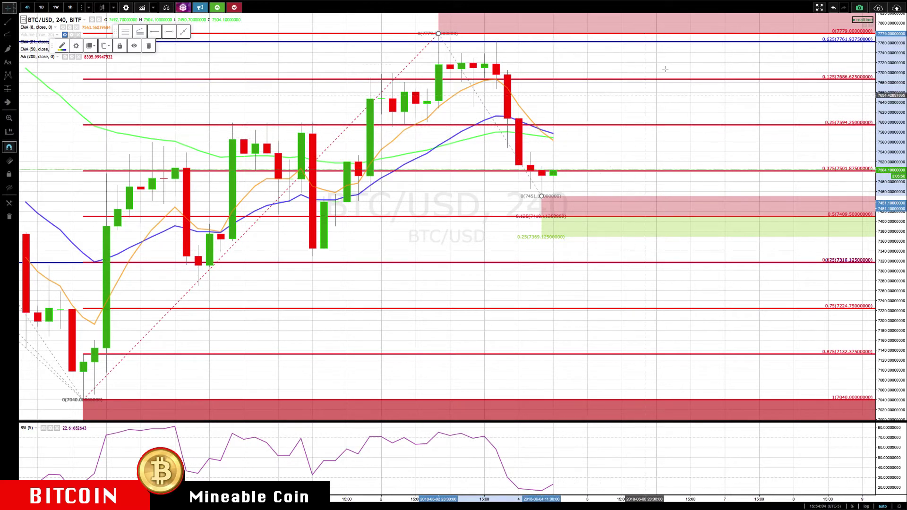
{"action": "scroll", "coordinate": [666, 127], "scroll_direction": "down", "scroll_amount": 3}
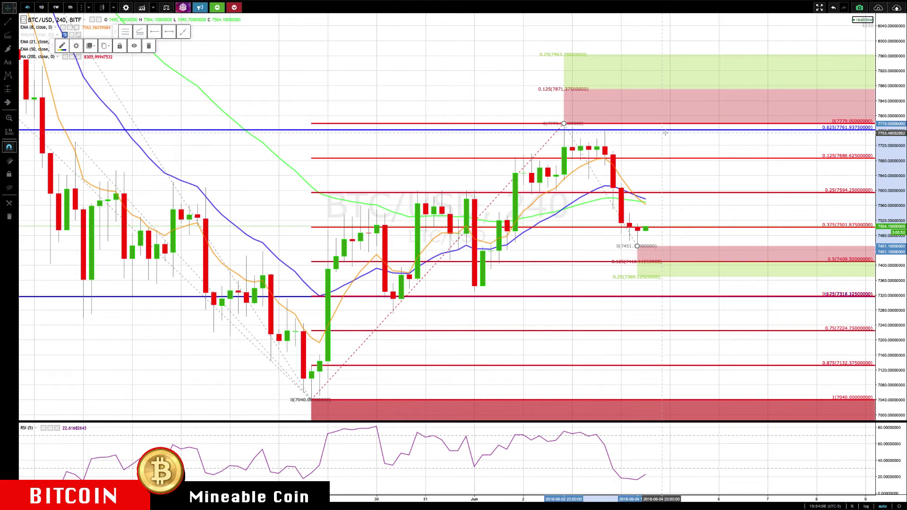
Set the 1D interval and rescale the price axis to bring in the 7040 level.
{"action": "type", "text": "1D"}
{"action": "key", "text": "Return"}
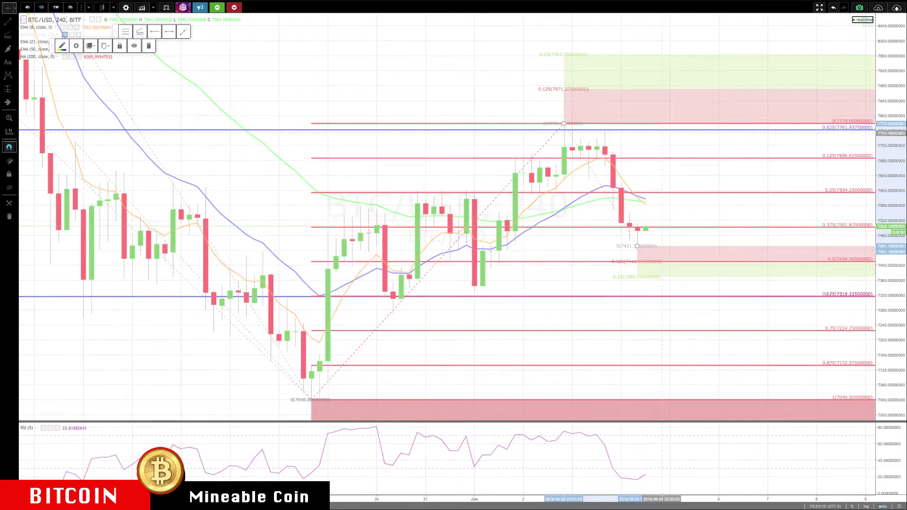
{"action": "scroll", "coordinate": [672, 134], "scroll_direction": "up", "scroll_amount": 5}
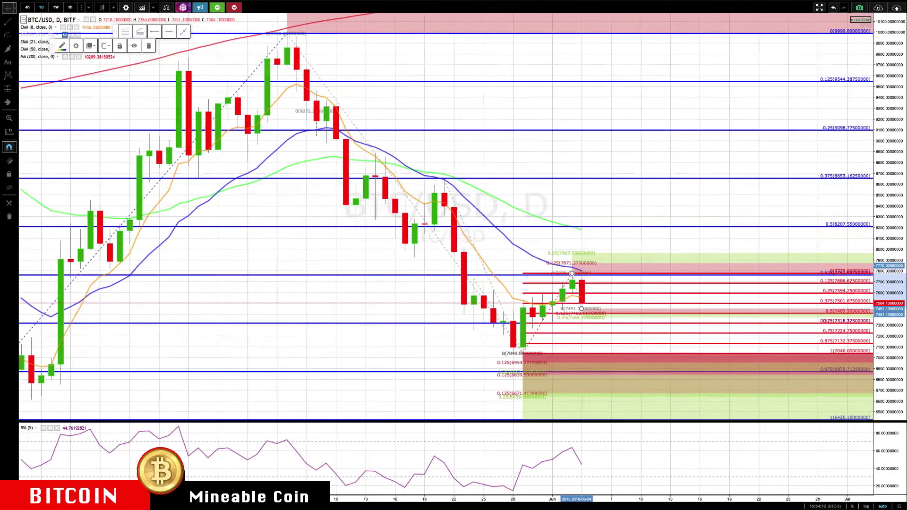
{"action": "scroll", "coordinate": [672, 134], "scroll_direction": "up", "scroll_amount": 1}
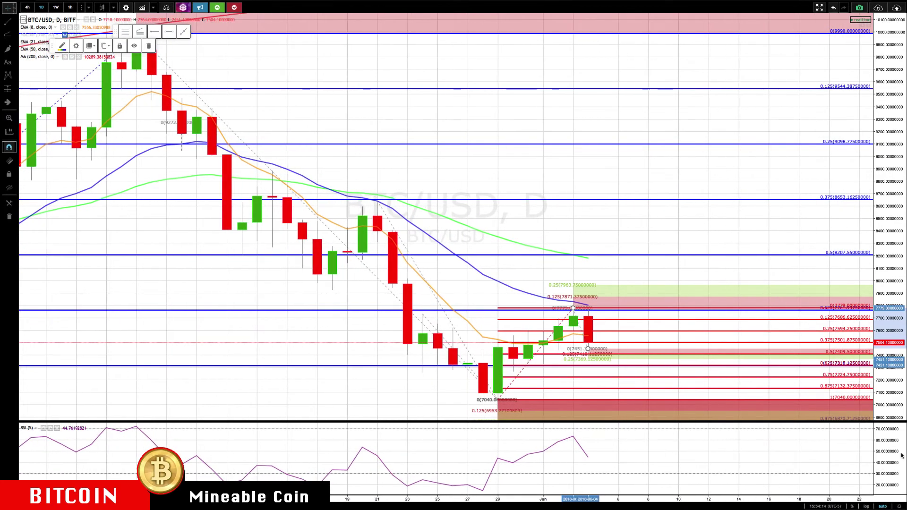
{"action": "left_click_drag", "start_coordinate": [885, 406], "coordinate": [666, 28]}
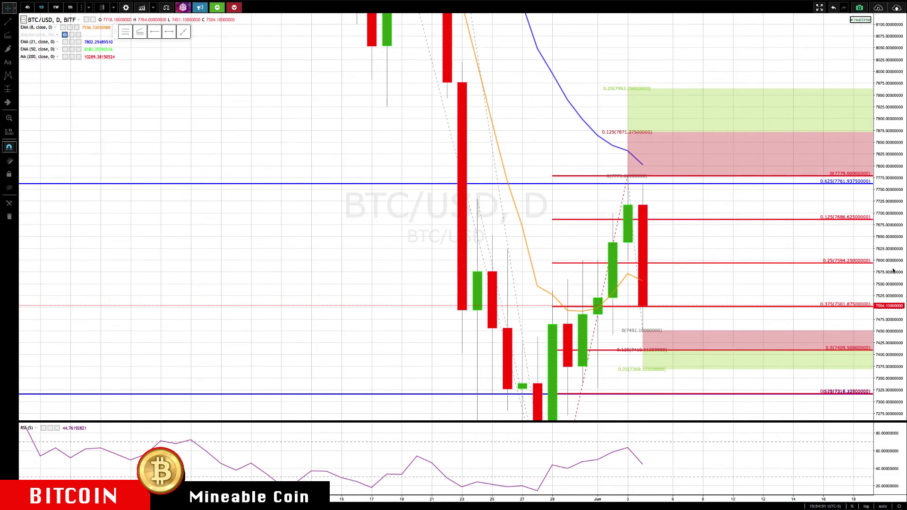
{"action": "left_click_drag", "start_coordinate": [893, 270], "coordinate": [890, 354]}
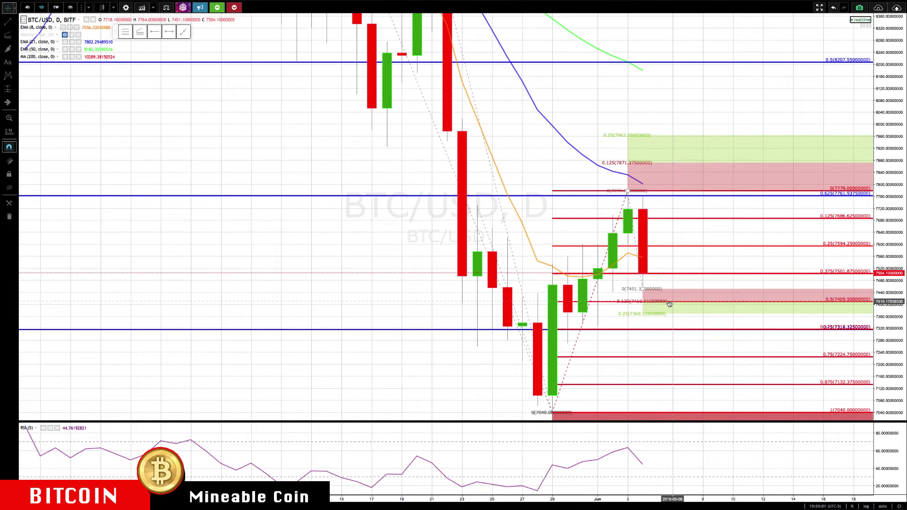
Set the 4h interval, zoom out, and compress the price axis down to 6839.5.
{"action": "type", "text": "4h"}
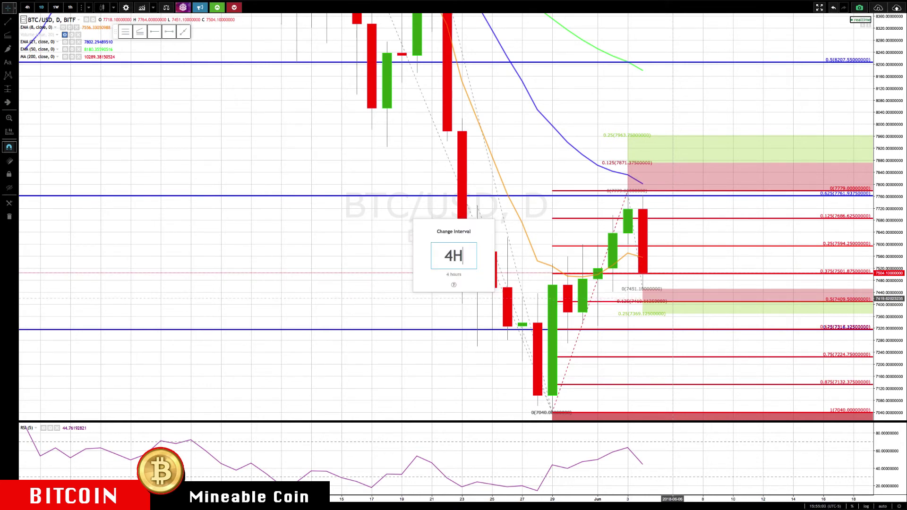
{"action": "key", "text": "Return"}
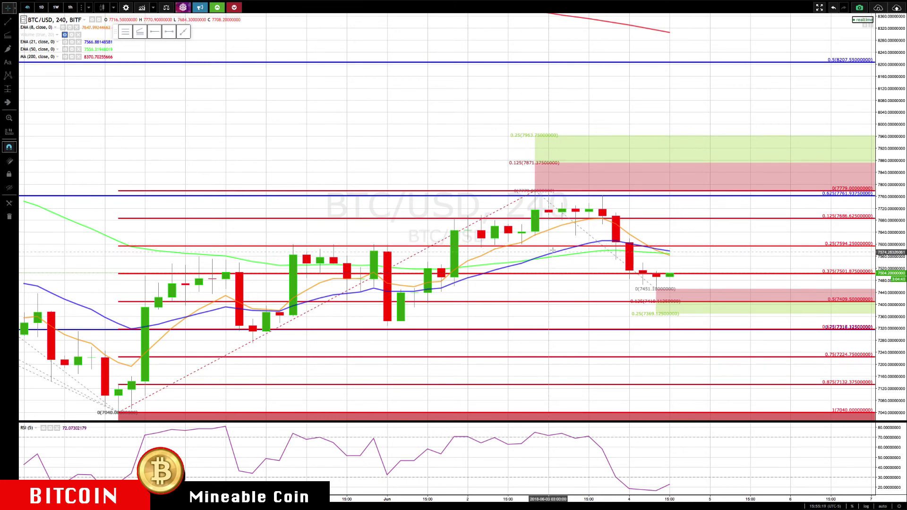
{"action": "scroll", "coordinate": [552, 255], "scroll_direction": "down", "scroll_amount": 3}
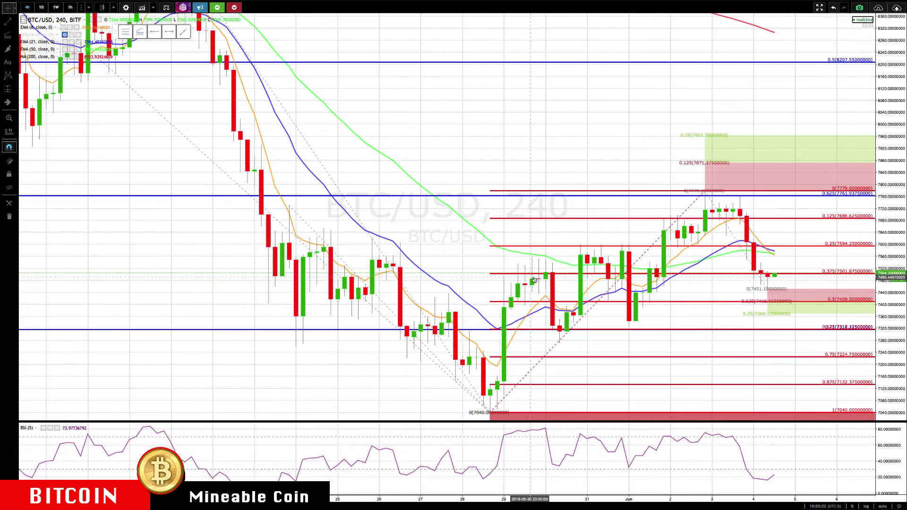
{"action": "scroll", "coordinate": [534, 279], "scroll_direction": "down", "scroll_amount": 4}
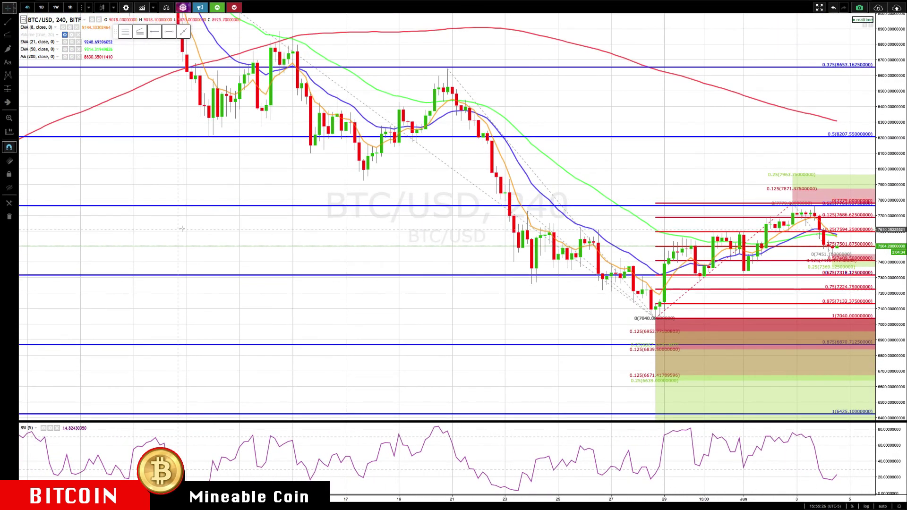
{"action": "scroll", "coordinate": [182, 229], "scroll_direction": "down", "scroll_amount": 4}
{"action": "left_click_drag", "start_coordinate": [900, 91], "coordinate": [900, 151]}
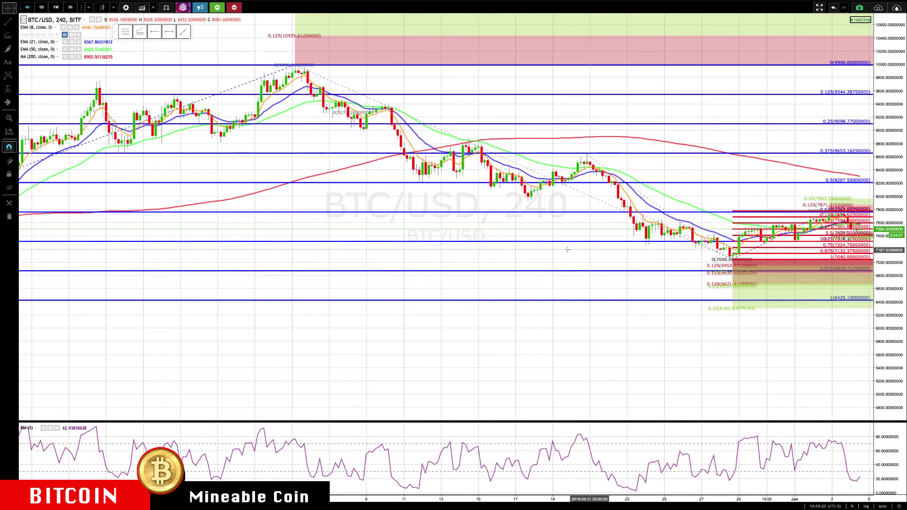
{"action": "scroll", "coordinate": [439, 239], "scroll_direction": "down", "scroll_amount": 3}
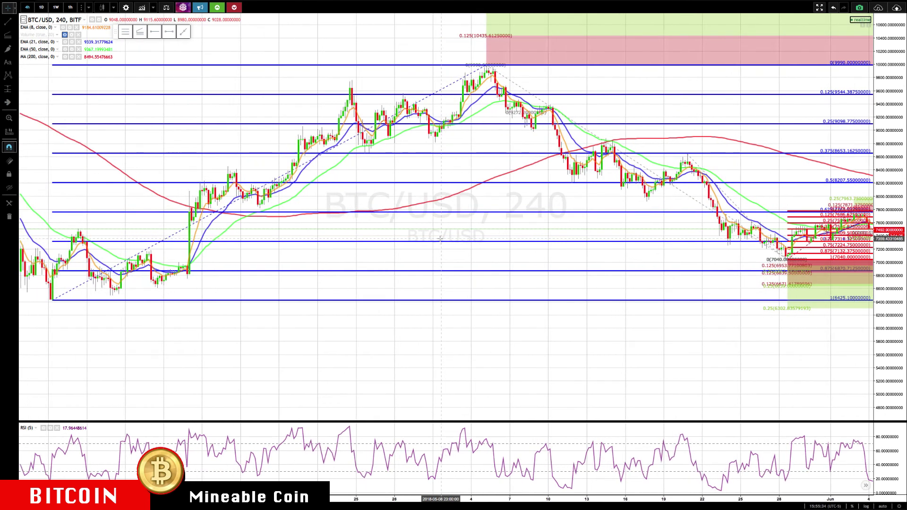
{"action": "scroll", "coordinate": [440, 239], "scroll_direction": "down", "scroll_amount": 2}
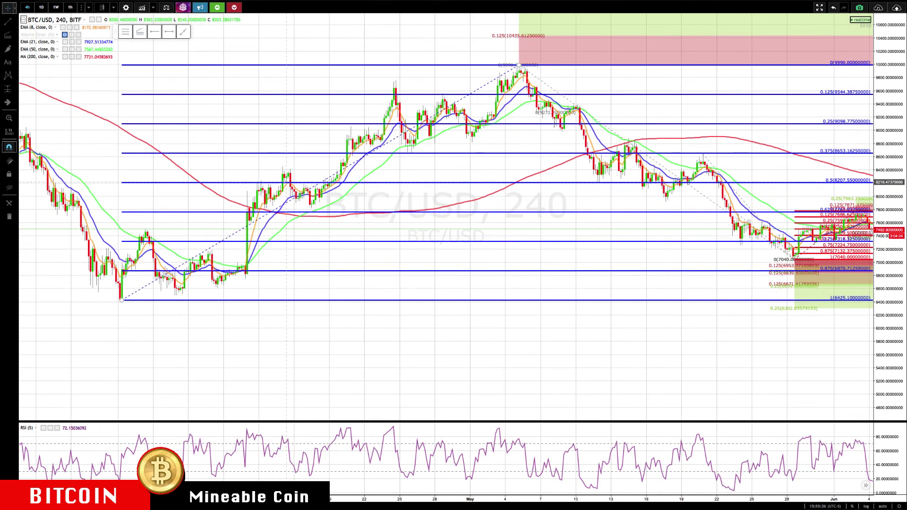